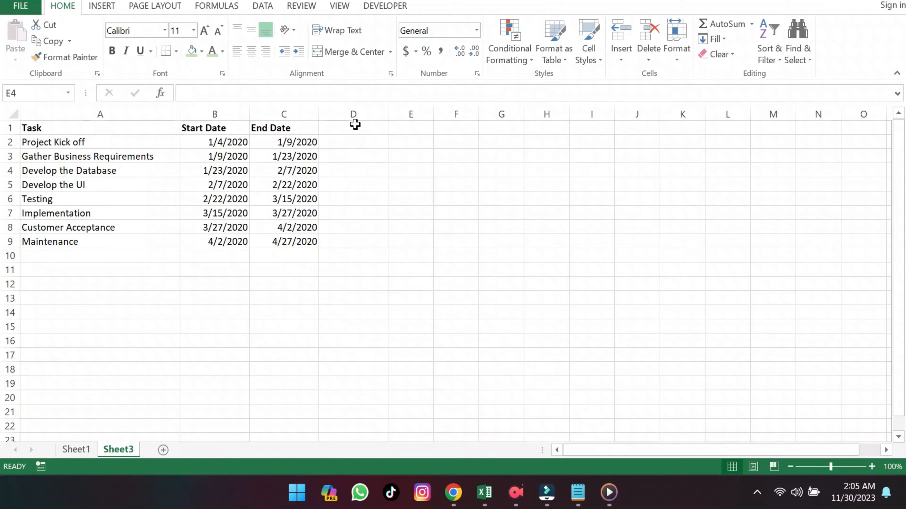
Add the header "Duration" in cell D1, beside the End Date column.
{"action": "left_click", "coordinate": [354, 126]}
{"action": "type", "text": "D"}
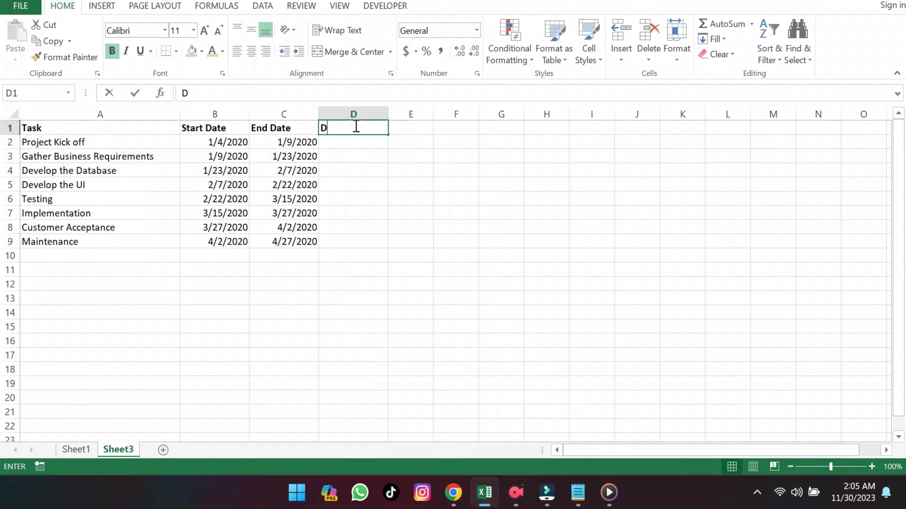
{"action": "type", "text": "uration"}
{"action": "key", "text": "Return"}
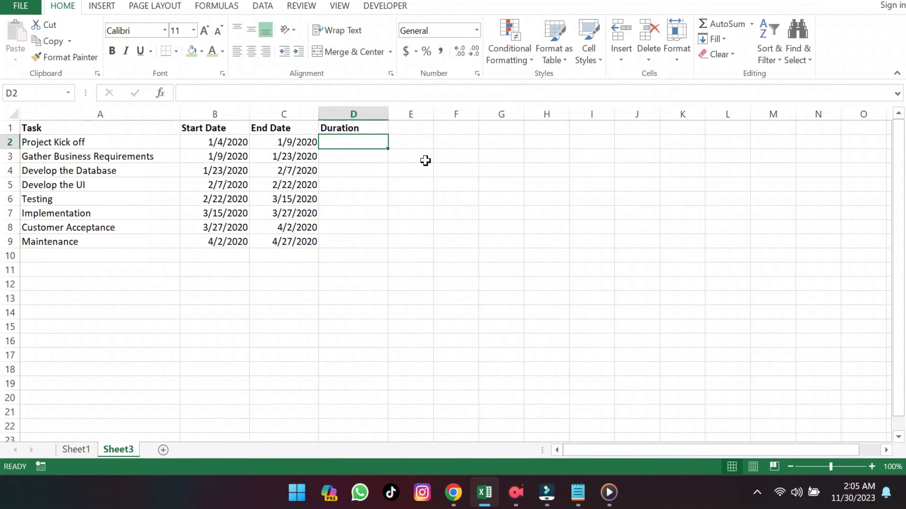
Calculate the Project Kick off duration in D2 as end date minus start date with the formula =C2-B2.
{"action": "double_click", "coordinate": [376, 143]}
{"action": "type", "text": "="}
{"action": "left_click", "coordinate": [302, 143]}
{"action": "type", "text": "-"}
{"action": "left_click", "coordinate": [236, 143]}
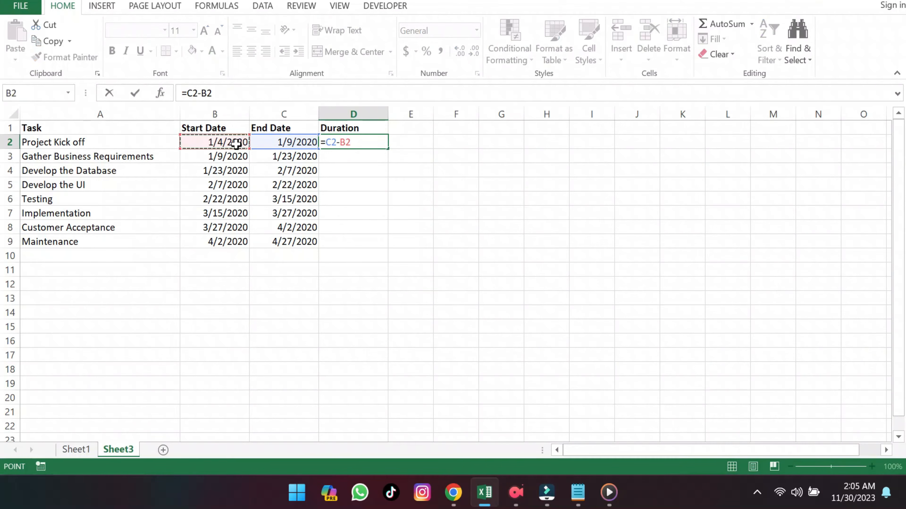
{"action": "key", "text": "Return"}
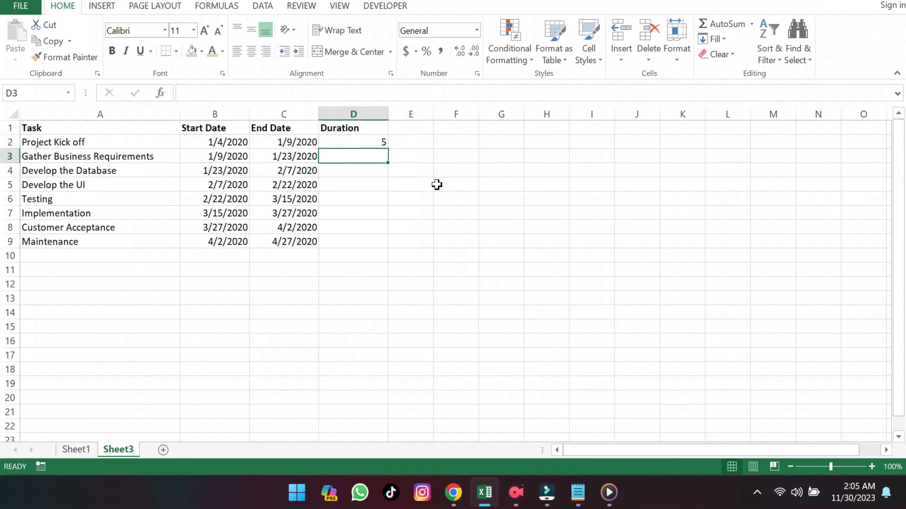
Fill the duration formula from D2 down to D9 for the remaining tasks.
{"action": "left_click", "coordinate": [386, 143]}
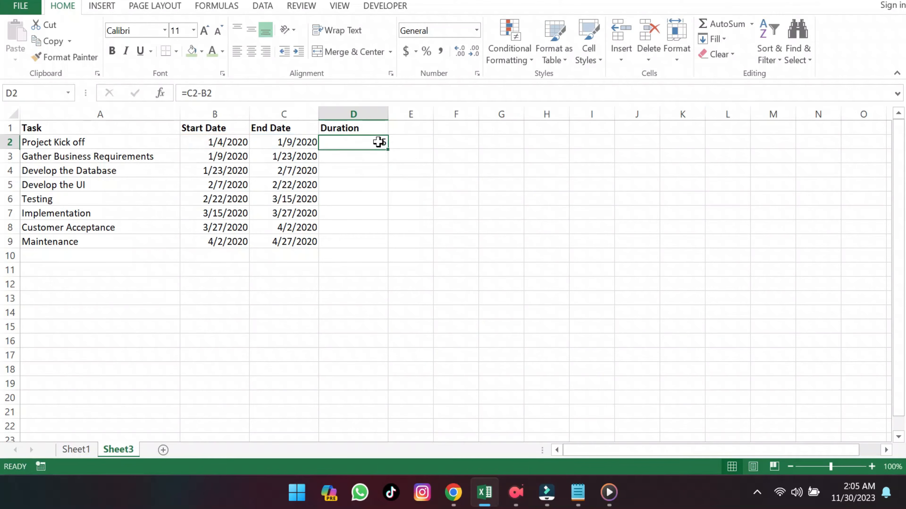
{"action": "left_click_drag", "start_coordinate": [386, 147], "coordinate": [412, 240]}
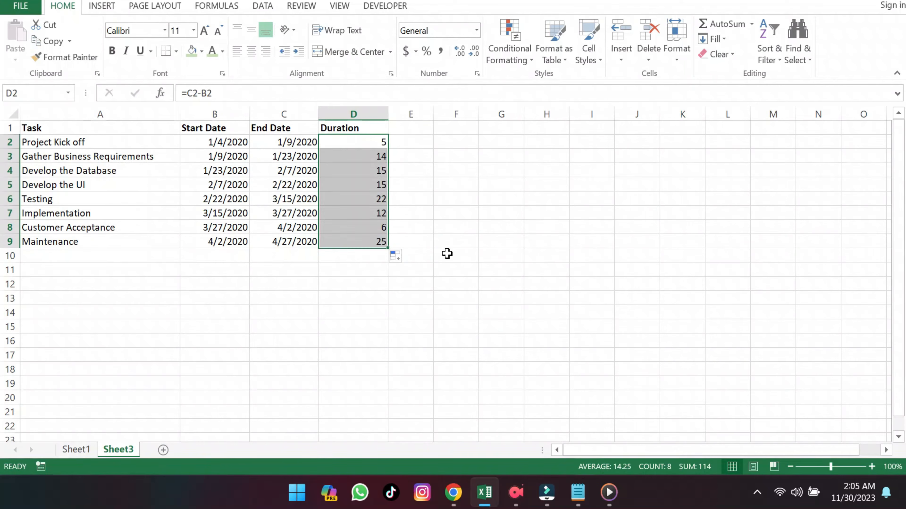
{"action": "left_click", "coordinate": [445, 246]}
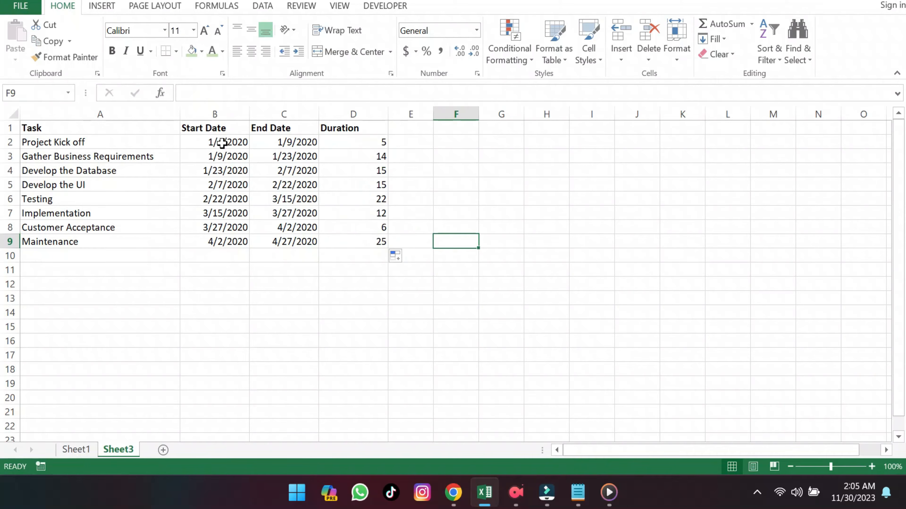
Insert a Stacked Bar chart based on the Start Date column, range B1:B9.
{"action": "left_click", "coordinate": [209, 130]}
{"action": "left_click_drag", "start_coordinate": [209, 131], "coordinate": [216, 236]}
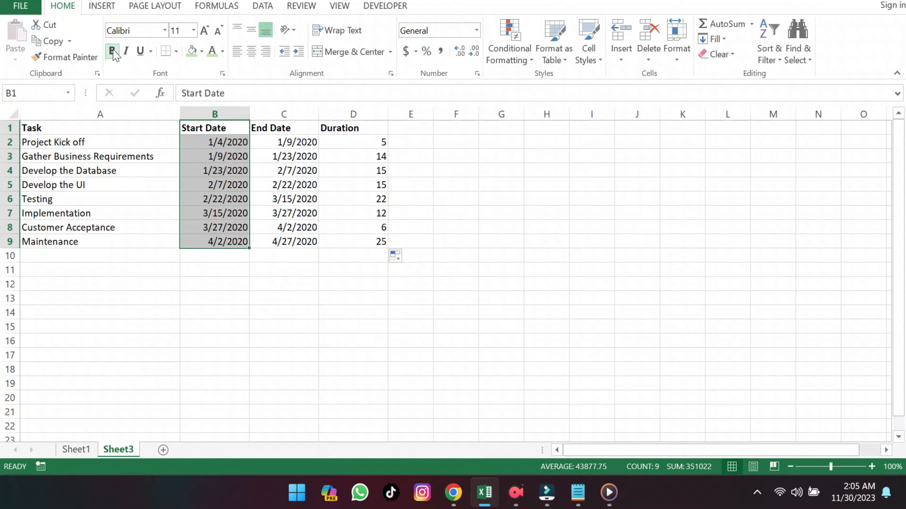
{"action": "left_click", "coordinate": [108, 7]}
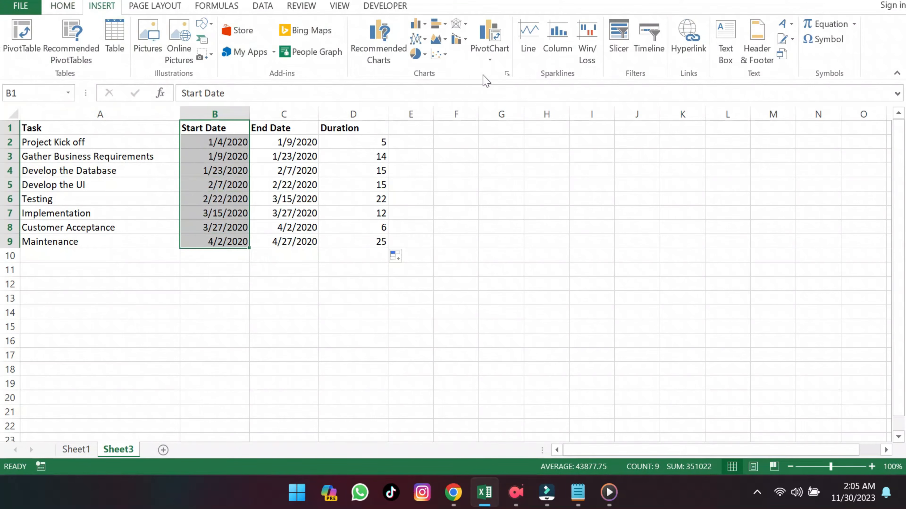
{"action": "left_click", "coordinate": [506, 74]}
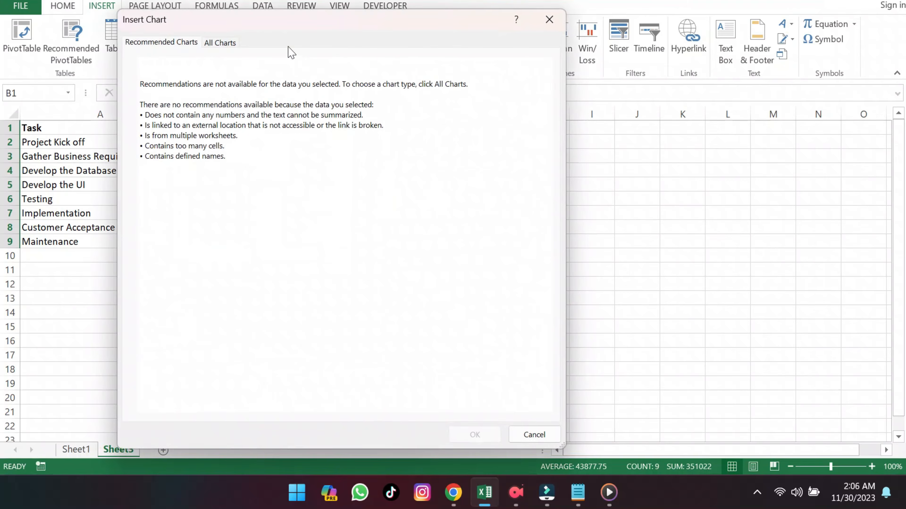
{"action": "left_click", "coordinate": [222, 42]}
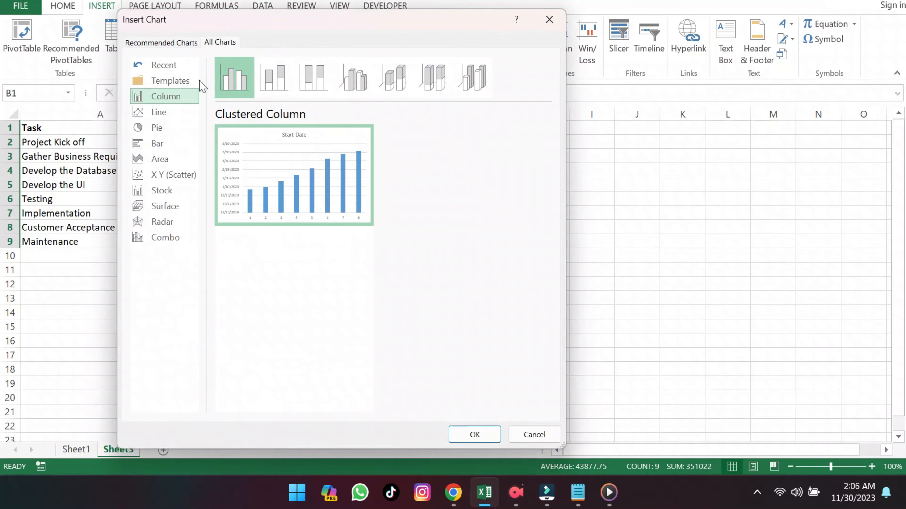
{"action": "left_click", "coordinate": [173, 146]}
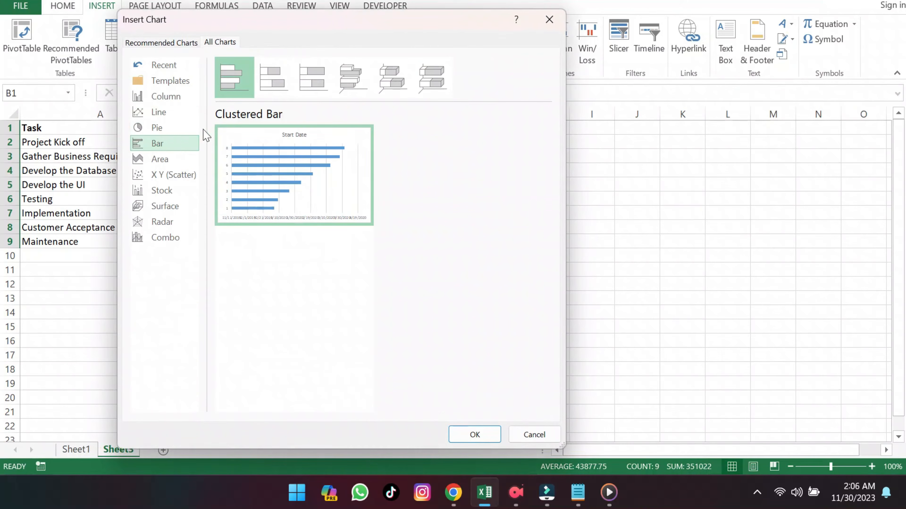
{"action": "left_click", "coordinate": [273, 88]}
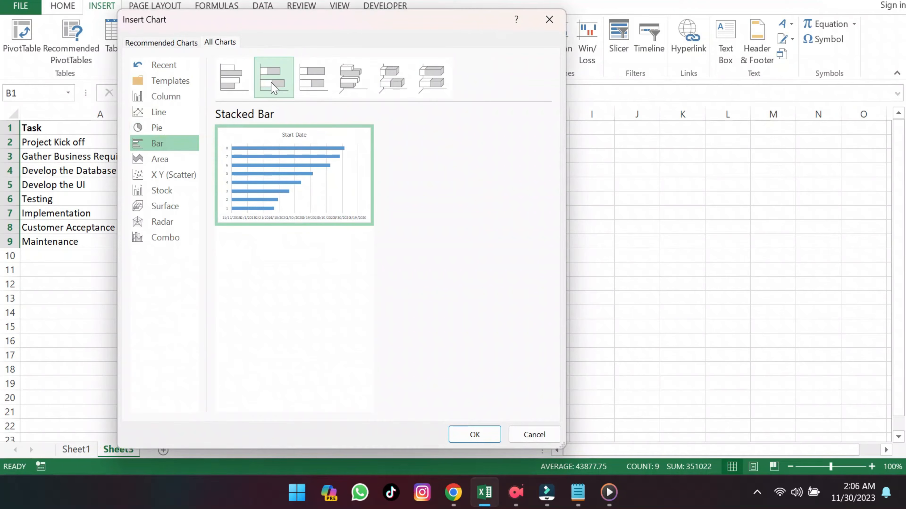
{"action": "left_click", "coordinate": [498, 435]}
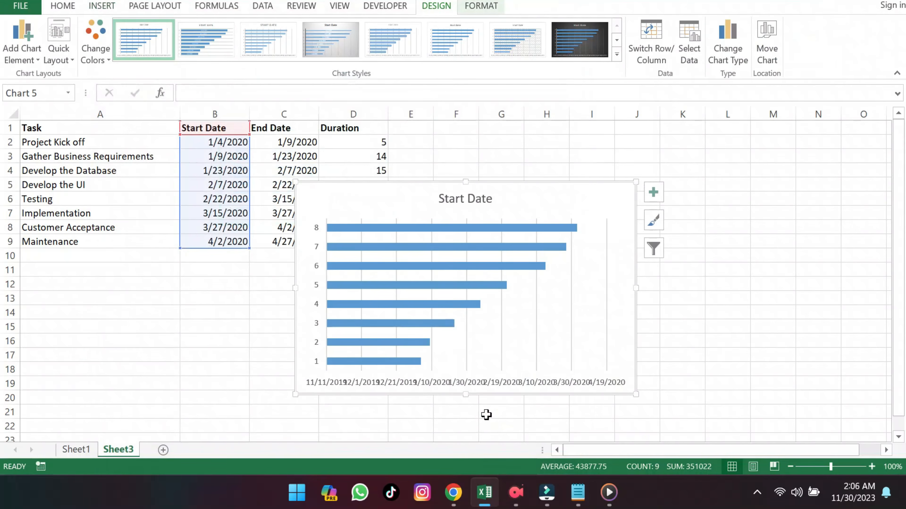
Move the chart below the task table and widen it to the end of column H.
{"action": "left_click_drag", "start_coordinate": [551, 212], "coordinate": [380, 284]}
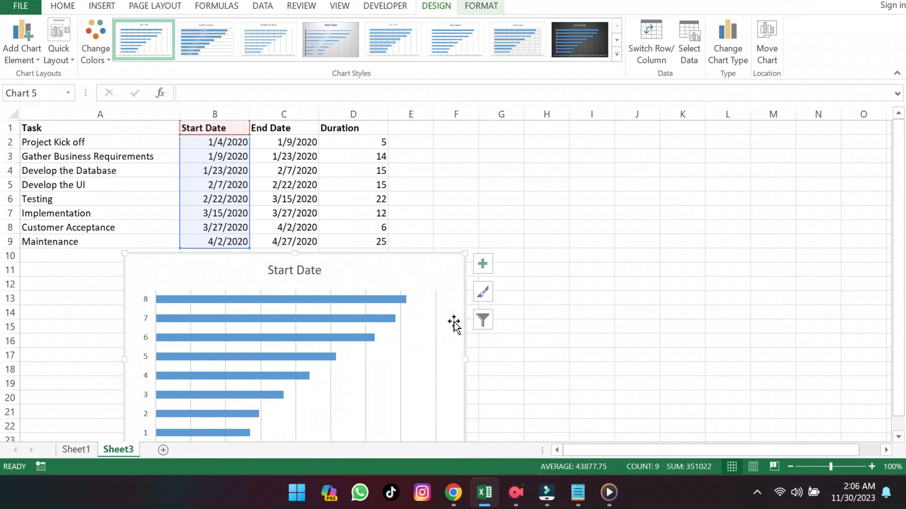
{"action": "left_click_drag", "start_coordinate": [465, 360], "coordinate": [547, 360]}
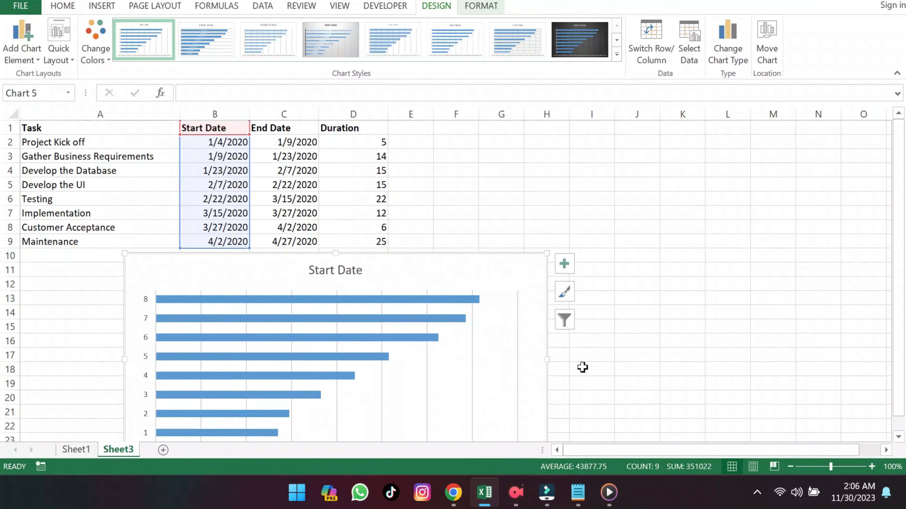
Add a second data series to the chart with its name from D1 and its values from D2:D9.
{"action": "right_click", "coordinate": [442, 279]}
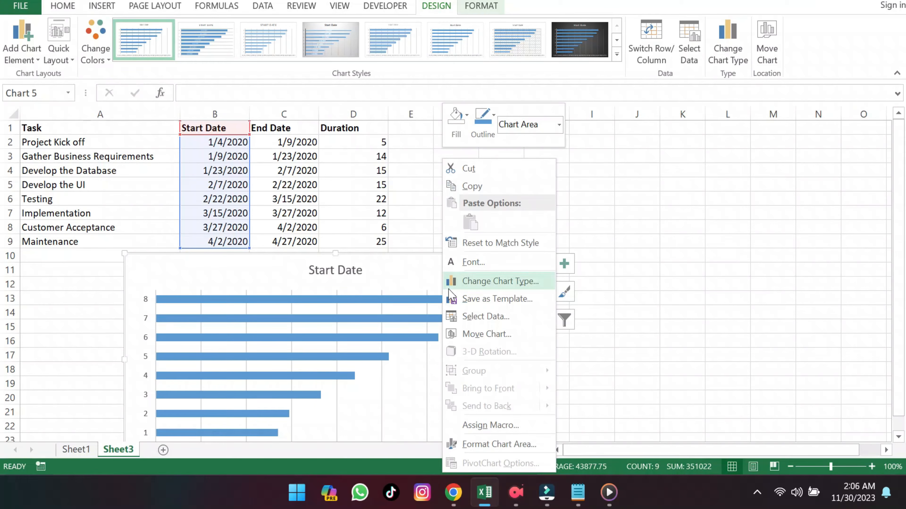
{"action": "left_click", "coordinate": [482, 317]}
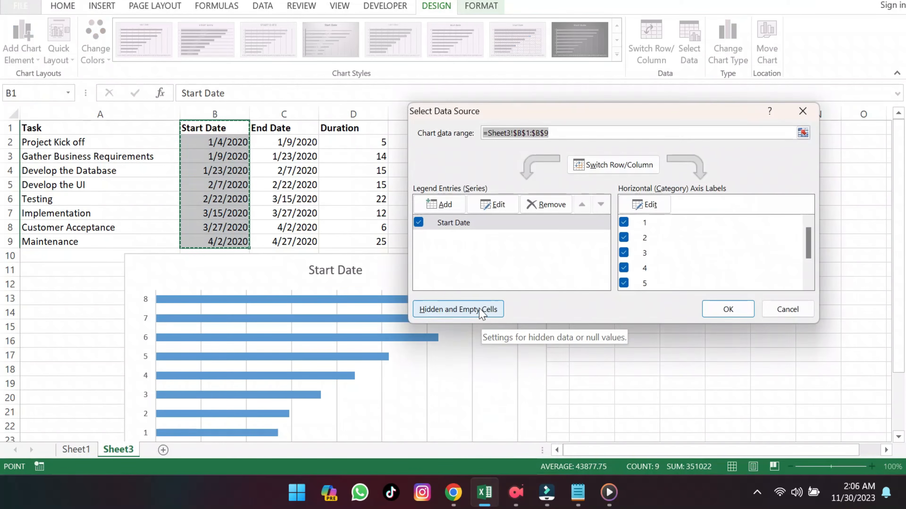
{"action": "left_click", "coordinate": [439, 204]}
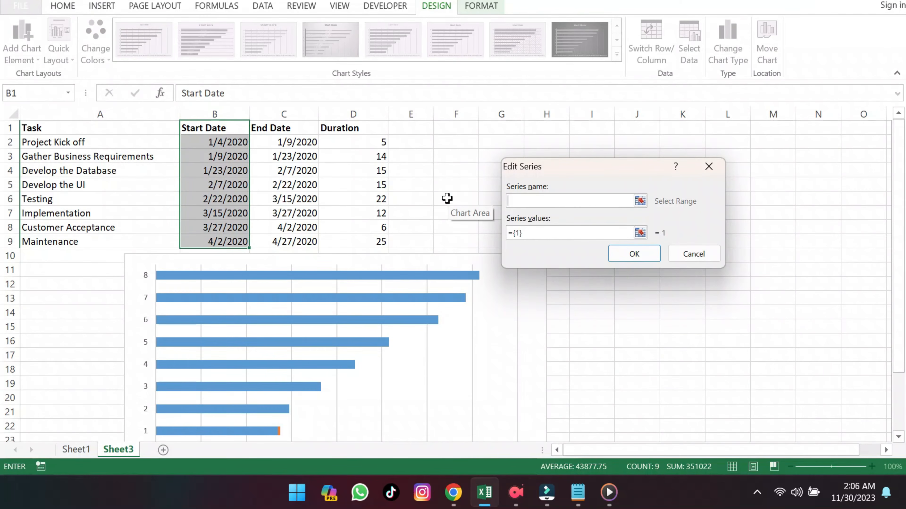
{"action": "left_click", "coordinate": [356, 127]}
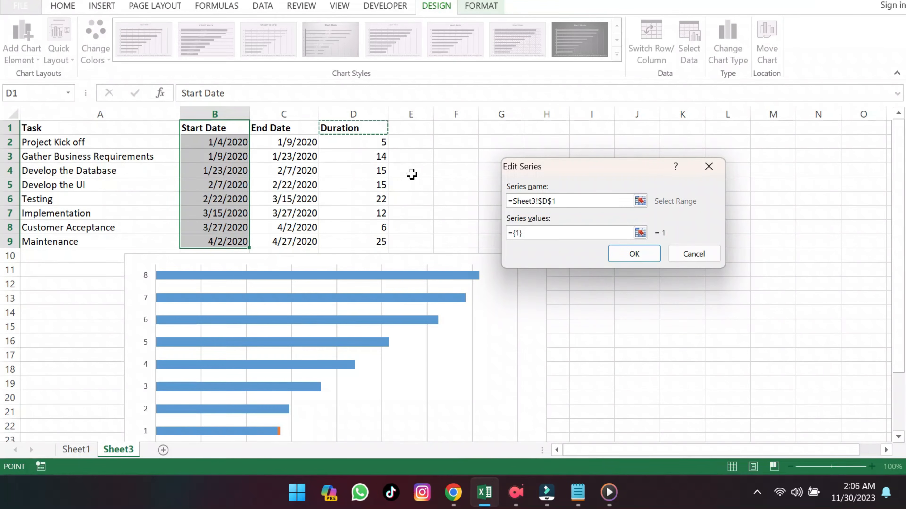
{"action": "left_click", "coordinate": [541, 234]}
{"action": "key", "text": "BackSpace"}
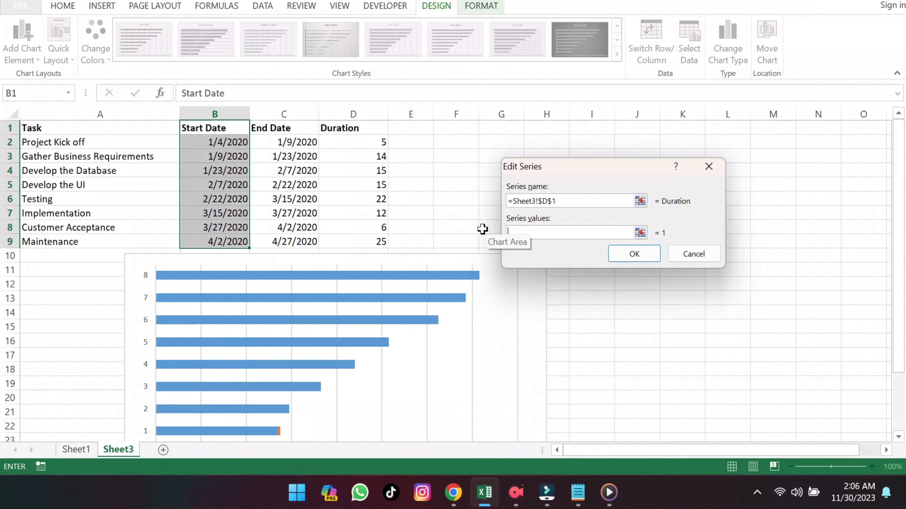
{"action": "left_click", "coordinate": [369, 142]}
{"action": "left_click_drag", "start_coordinate": [369, 142], "coordinate": [378, 241]}
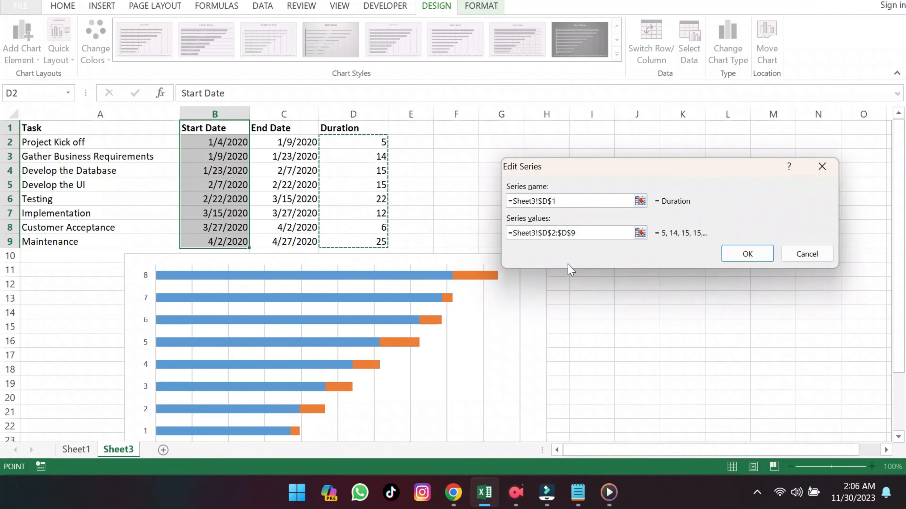
{"action": "left_click", "coordinate": [746, 255]}
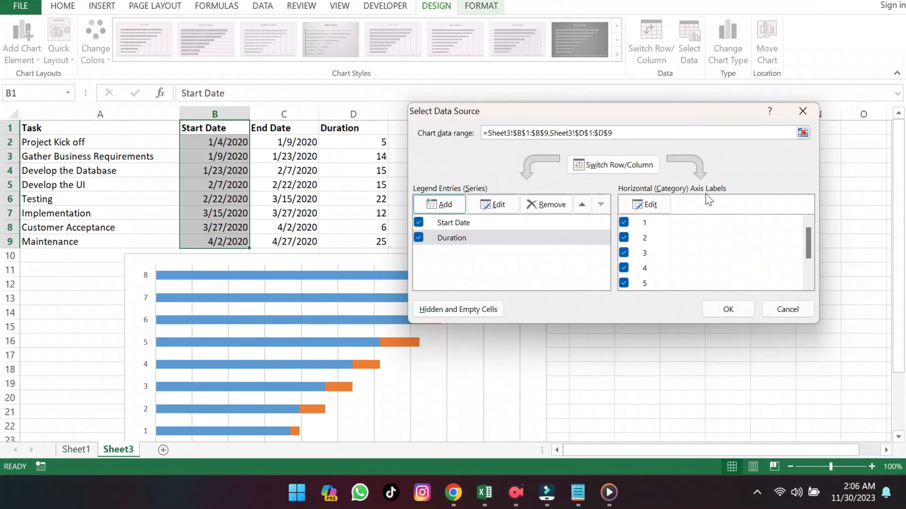
Set the chart's category axis labels to the task names in A2:A9 and apply the data source changes.
{"action": "left_click", "coordinate": [665, 207]}
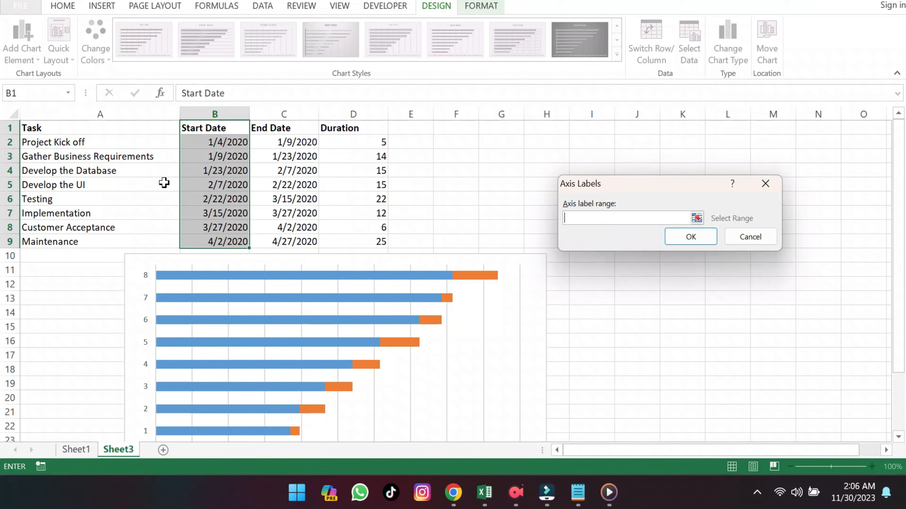
{"action": "left_click_drag", "start_coordinate": [95, 144], "coordinate": [95, 239]}
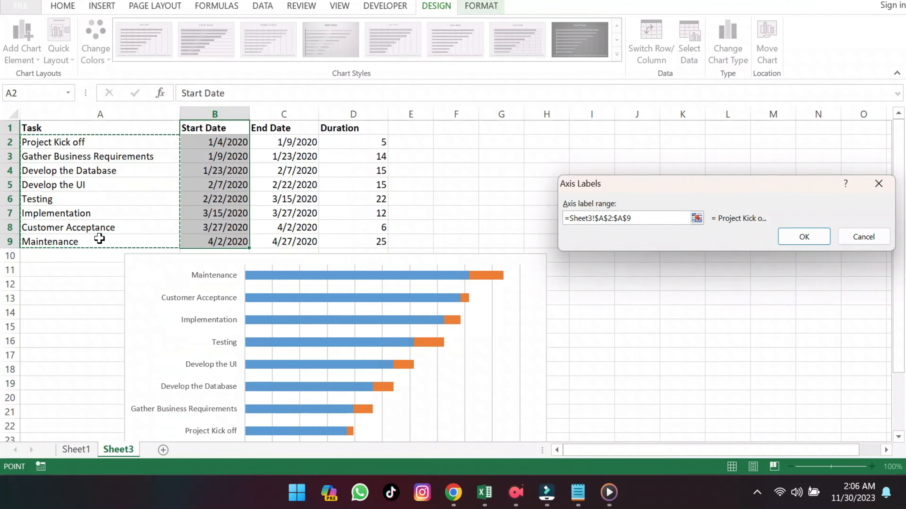
{"action": "left_click", "coordinate": [805, 238]}
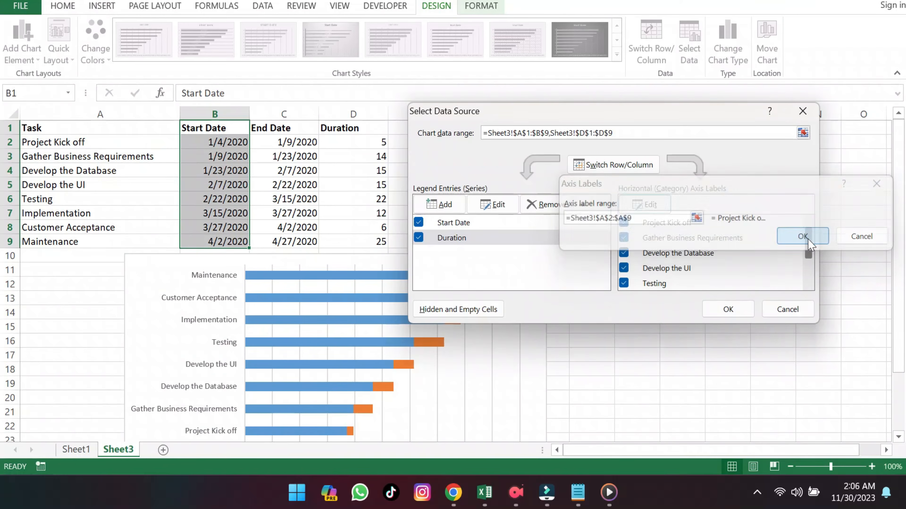
{"action": "left_click", "coordinate": [735, 309]}
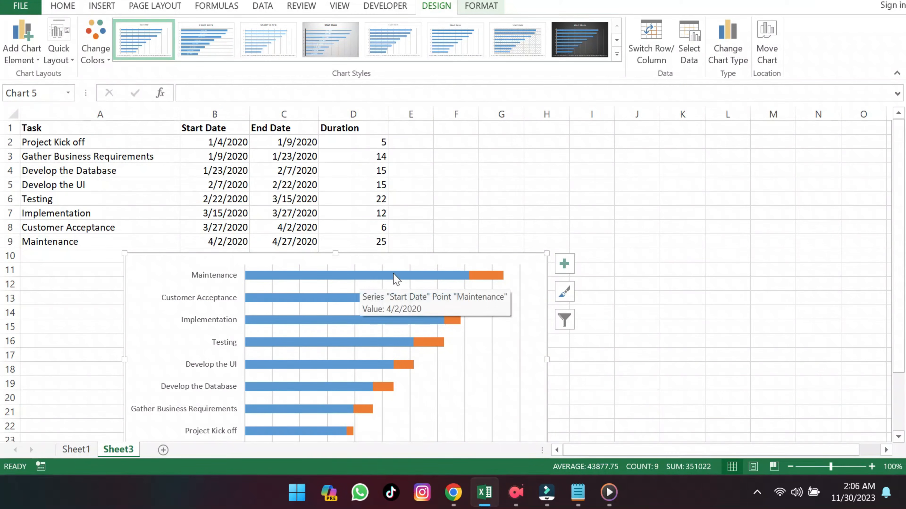
Set the Start Date series bars to No Fill so only the duration bars show.
{"action": "right_click", "coordinate": [425, 278]}
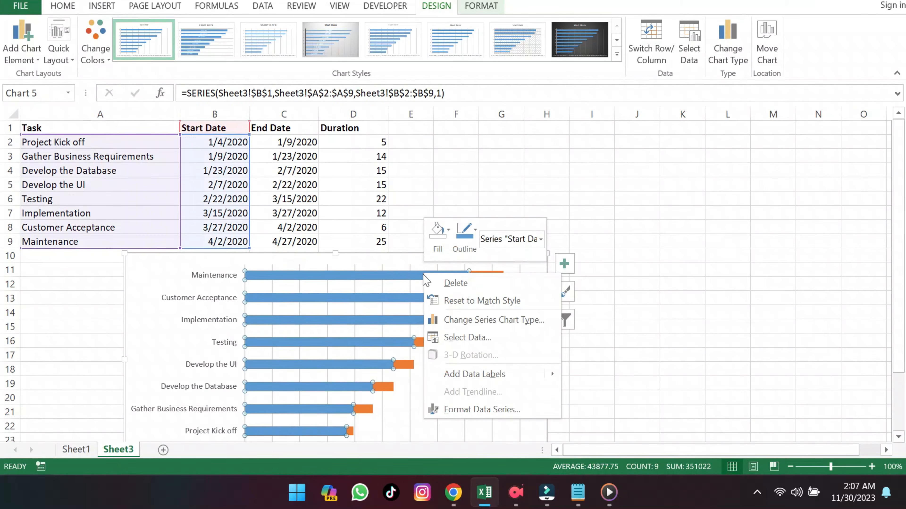
{"action": "left_click", "coordinate": [446, 237]}
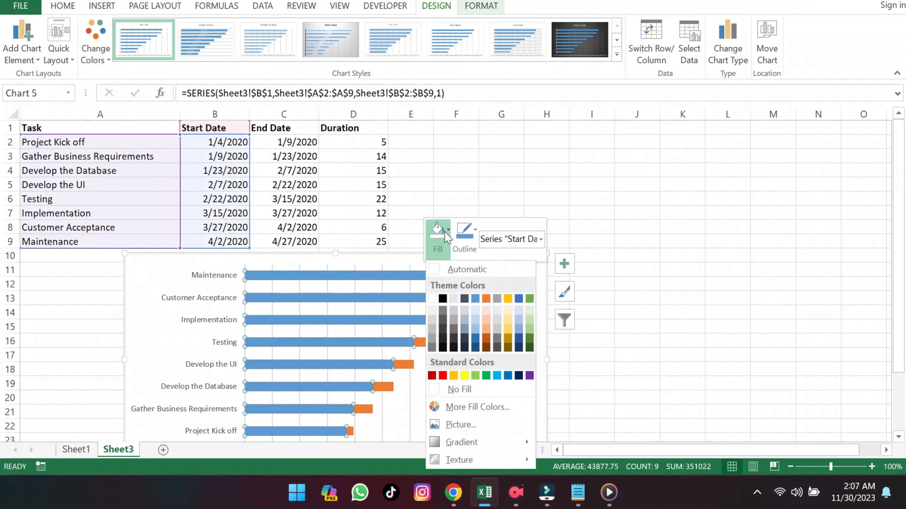
{"action": "left_click", "coordinate": [451, 389]}
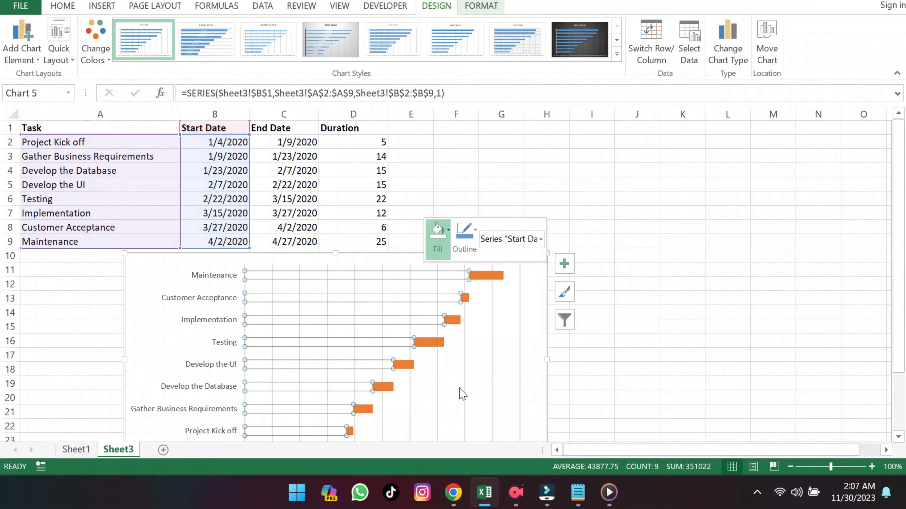
{"action": "left_click", "coordinate": [608, 332]}
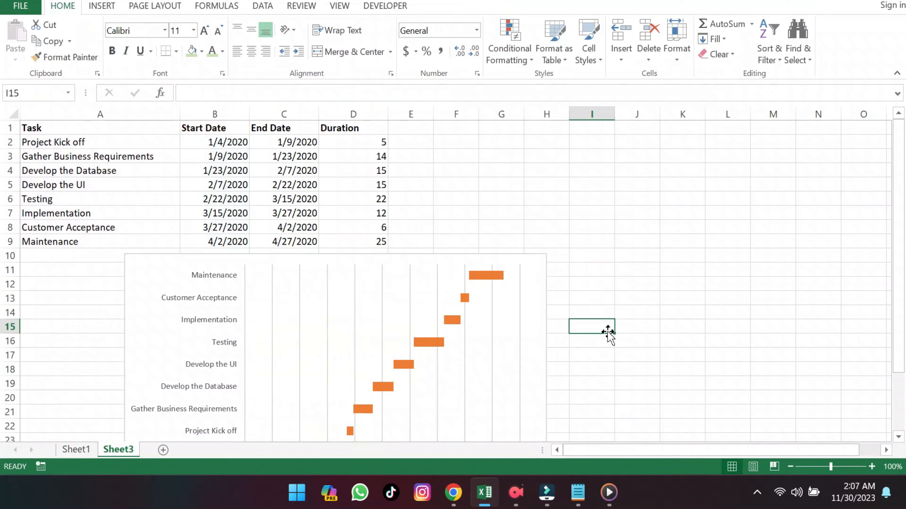
Reverse the category order of the chart's vertical task axis so Project Kick off comes first, and close the axis formatting.
{"action": "scroll", "coordinate": [595, 366], "scroll_direction": "down", "scroll_amount": 2}
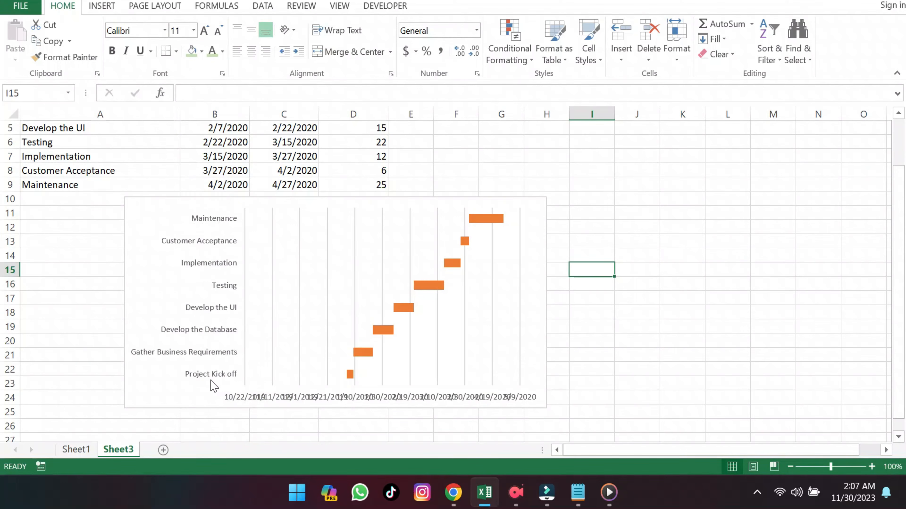
{"action": "left_click", "coordinate": [202, 285]}
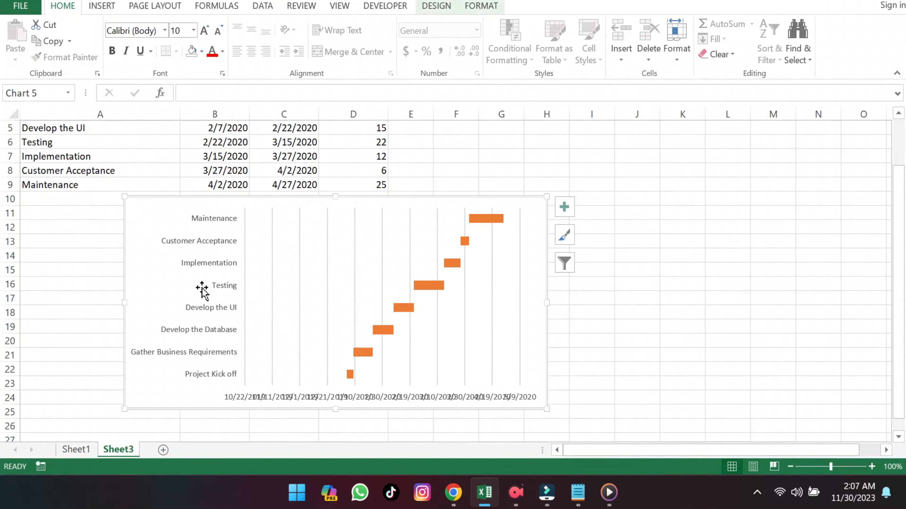
{"action": "left_click", "coordinate": [212, 314]}
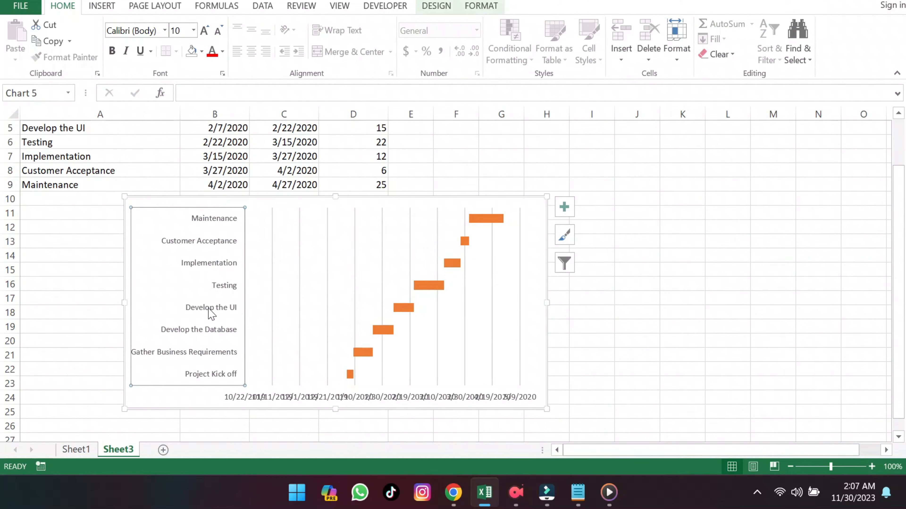
{"action": "right_click", "coordinate": [211, 322]}
{"action": "left_click", "coordinate": [189, 320]}
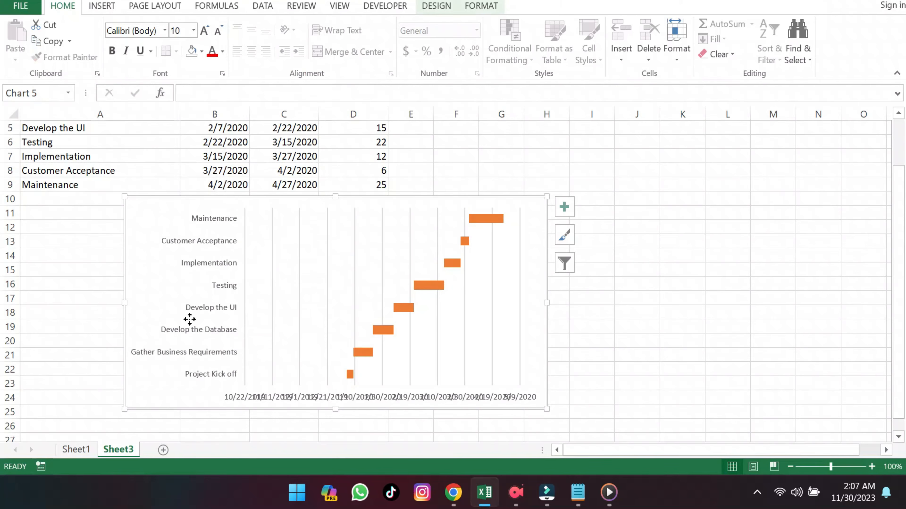
{"action": "left_click", "coordinate": [208, 310]}
{"action": "right_click", "coordinate": [206, 311]}
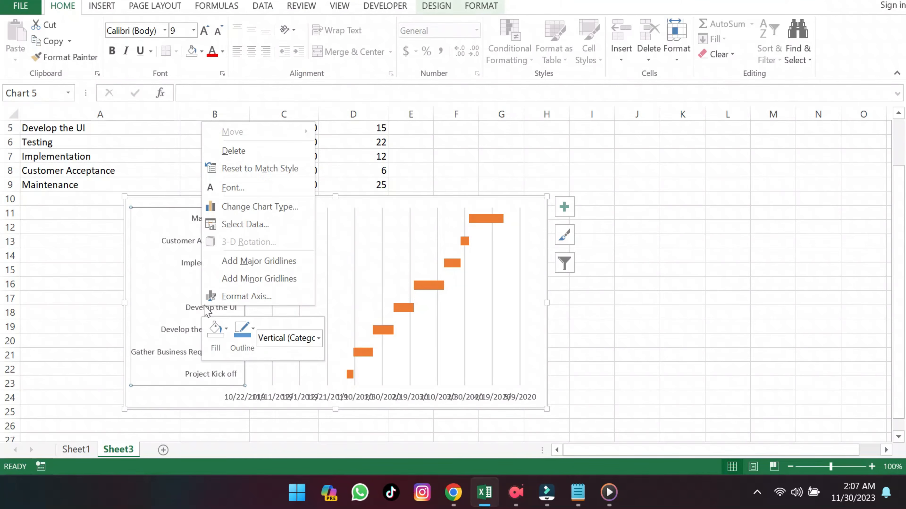
{"action": "left_click", "coordinate": [242, 296]}
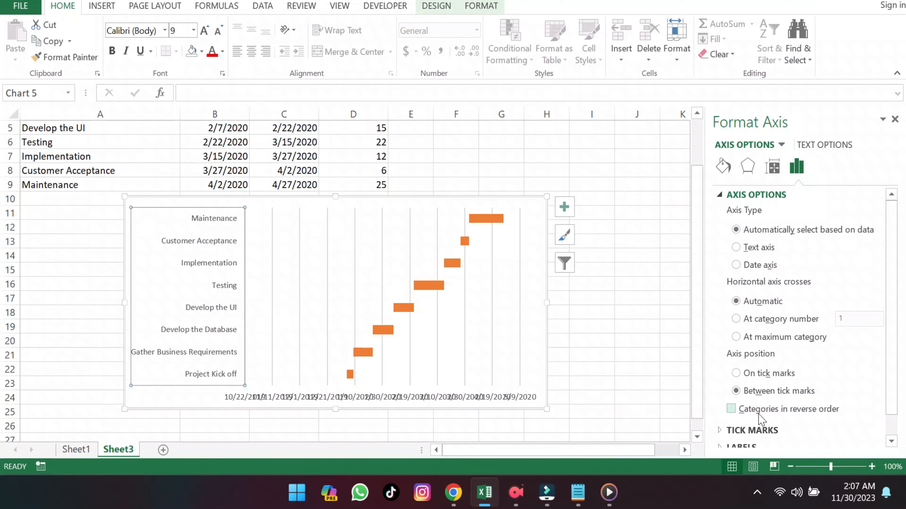
{"action": "left_click", "coordinate": [732, 409]}
{"action": "left_click", "coordinate": [894, 120]}
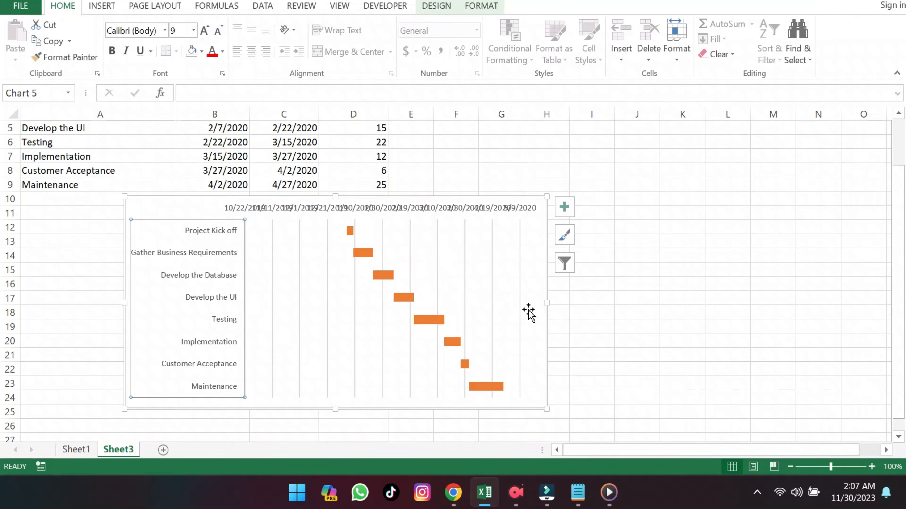
{"action": "left_click", "coordinate": [609, 339]}
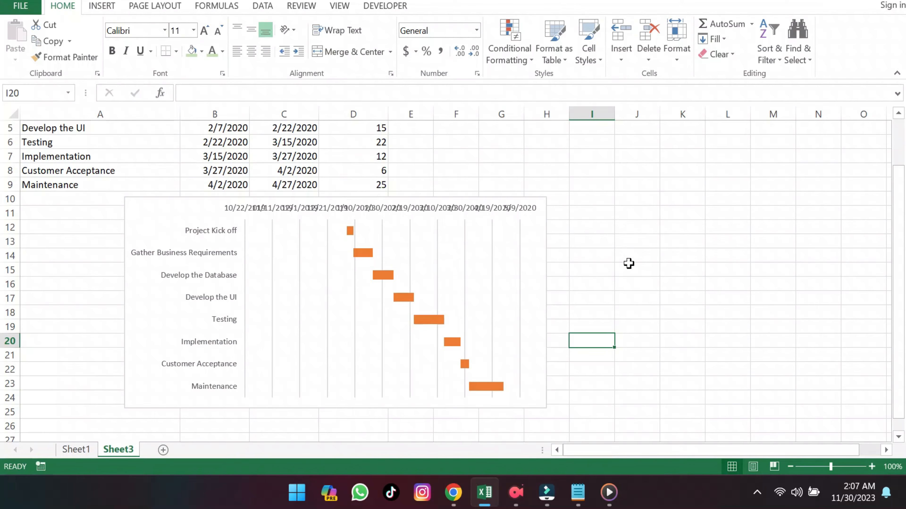
Enter the date 1/1/1900 in cell F4 and apply the General number format to it.
{"action": "scroll", "coordinate": [629, 264], "scroll_direction": "up", "scroll_amount": 2}
{"action": "left_click", "coordinate": [467, 173]}
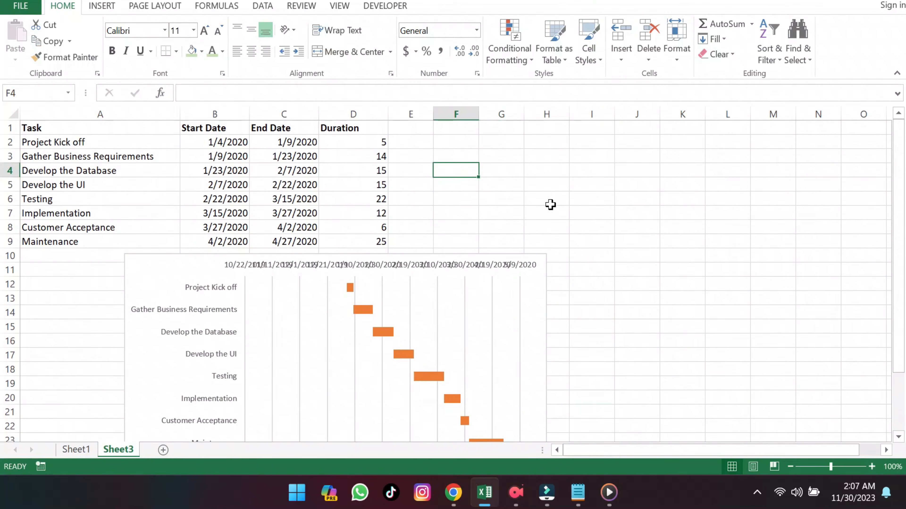
{"action": "type", "text": "1/1/190"}
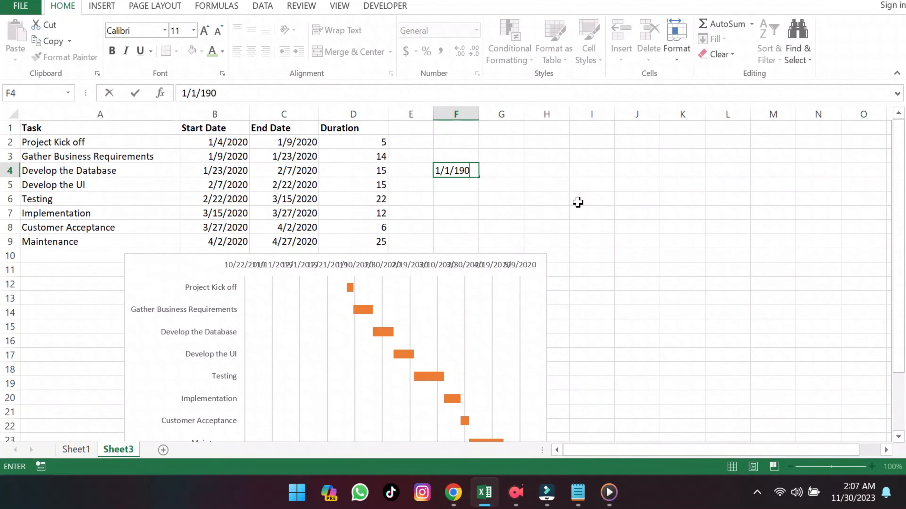
{"action": "type", "text": "0"}
{"action": "left_click", "coordinate": [483, 171]}
{"action": "left_click", "coordinate": [471, 171]}
{"action": "left_click", "coordinate": [476, 73]}
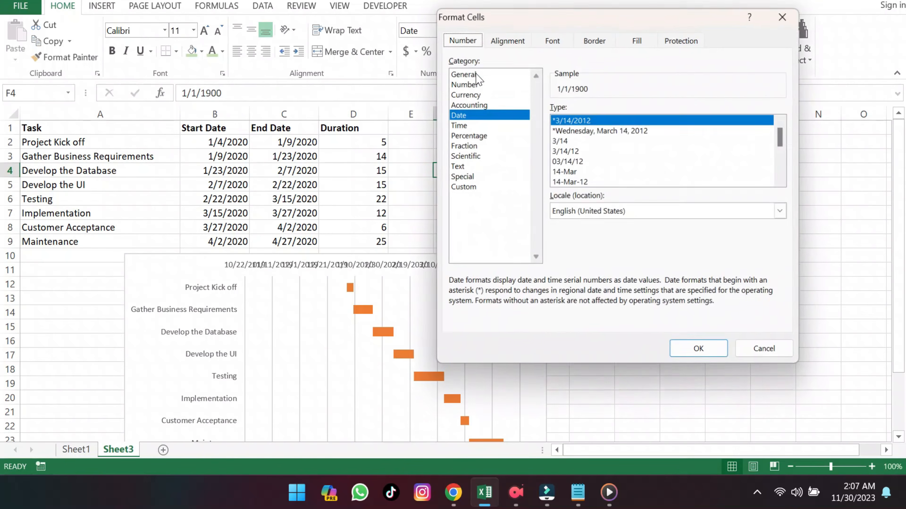
{"action": "left_click", "coordinate": [475, 75]}
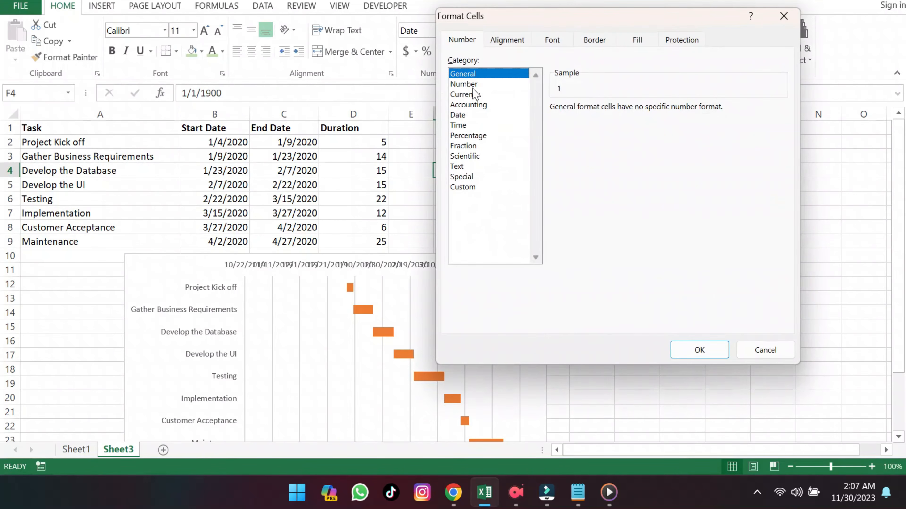
{"action": "left_click", "coordinate": [699, 349]}
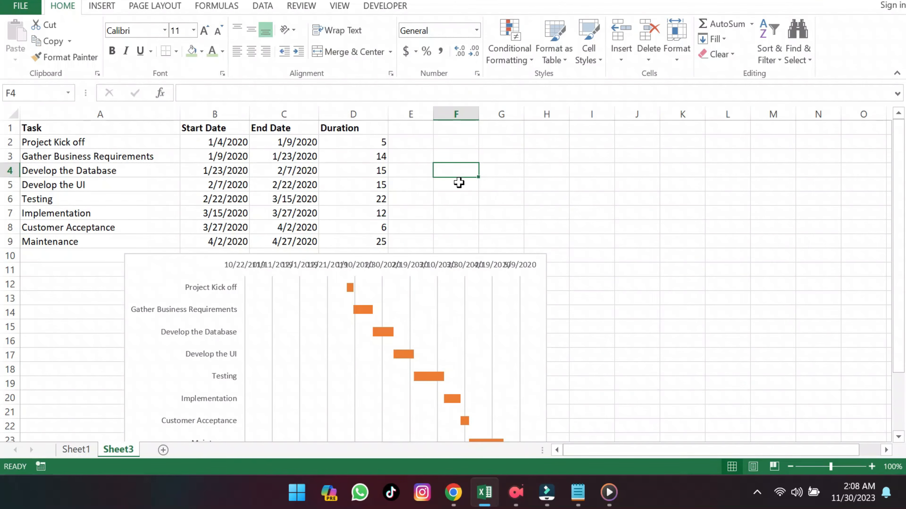
Widen the chart so its right edge extends into column I.
{"action": "left_click", "coordinate": [510, 342]}
{"action": "left_click_drag", "start_coordinate": [545, 360], "coordinate": [584, 361]}
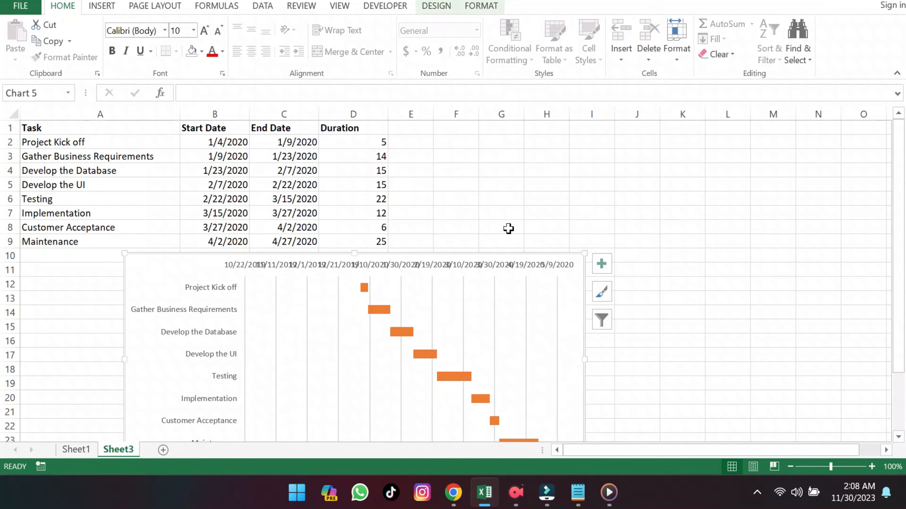
{"action": "left_click", "coordinate": [458, 155]}
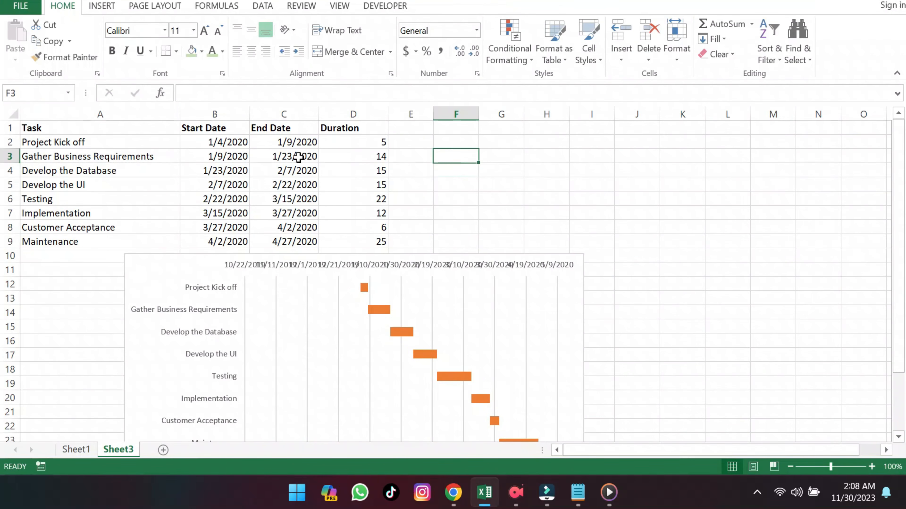
Copy the Project Kick off start date from B2 into cell F4.
{"action": "left_click", "coordinate": [246, 144]}
{"action": "key", "text": "ctrl+c"}
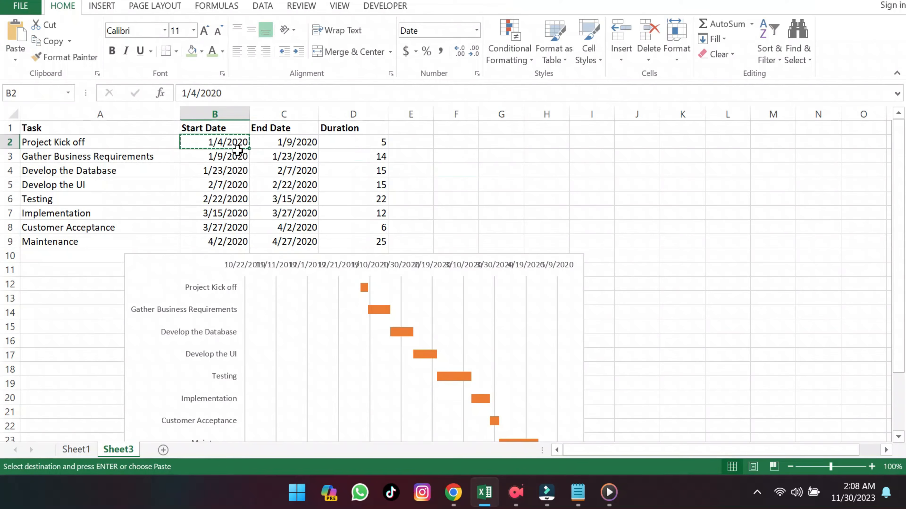
{"action": "left_click", "coordinate": [463, 169]}
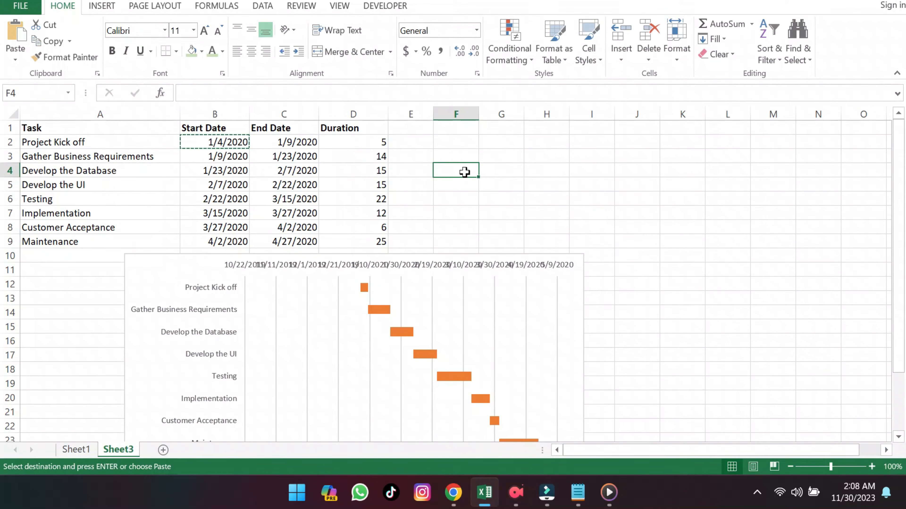
{"action": "key", "text": "ctrl+v"}
Copy the Maintenance end date from C9 into G4 and autofit the width of column G.
{"action": "left_click", "coordinate": [298, 243]}
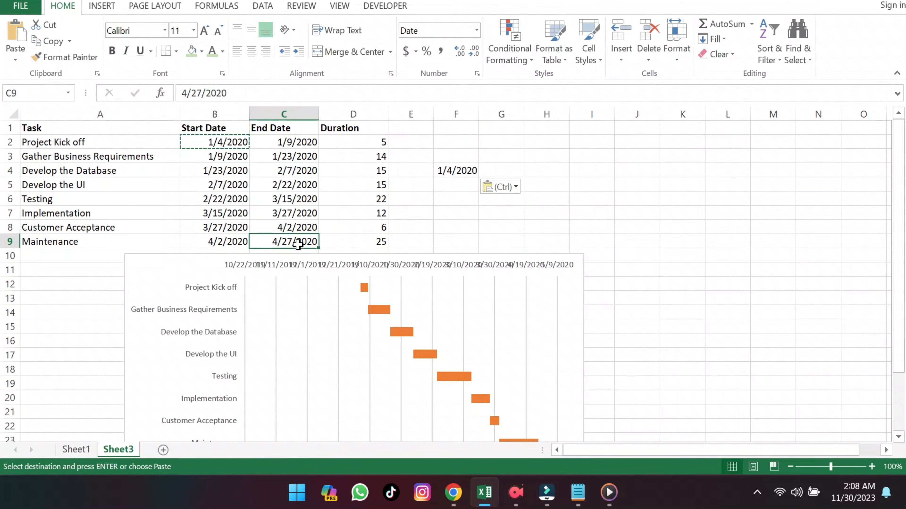
{"action": "key", "text": "ctrl+c"}
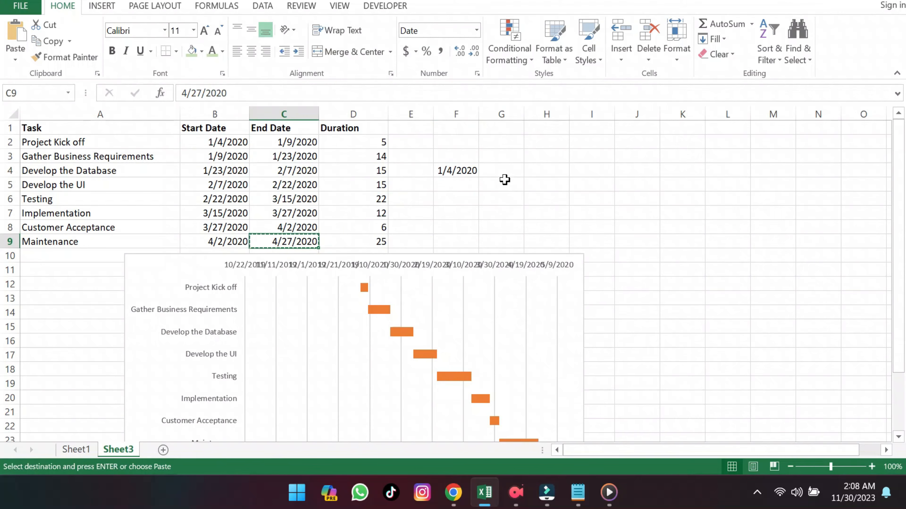
{"action": "left_click", "coordinate": [505, 172]}
{"action": "key", "text": "ctrl+v"}
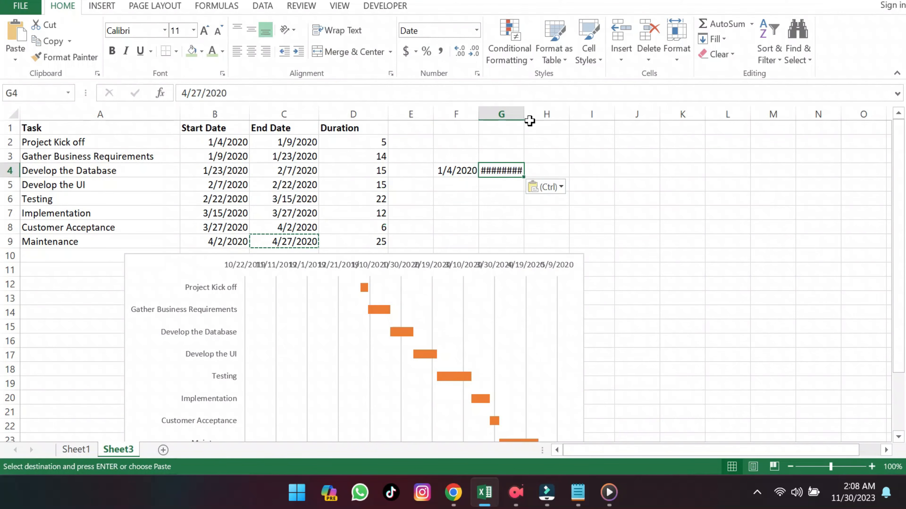
{"action": "double_click", "coordinate": [522, 116]}
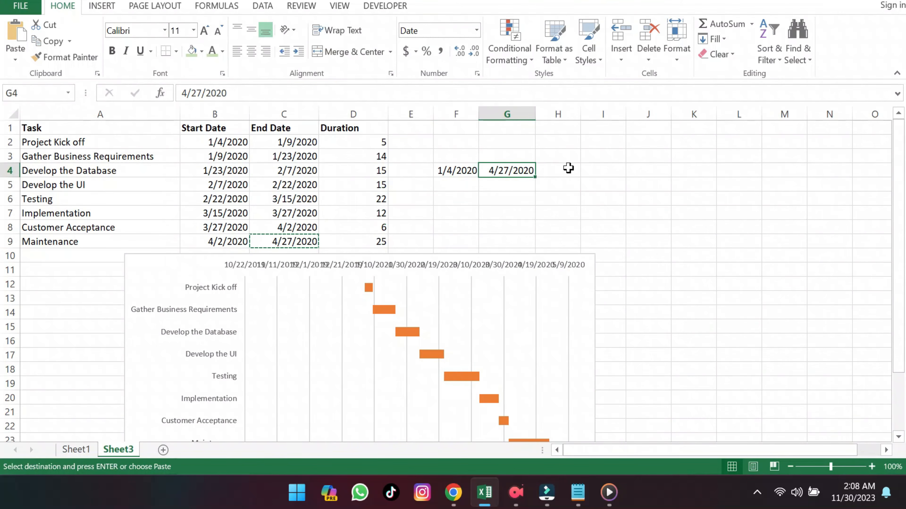
Apply the General number format to the two copied dates in F4:G4 to turn them into serial numbers.
{"action": "left_click_drag", "start_coordinate": [457, 170], "coordinate": [516, 170]}
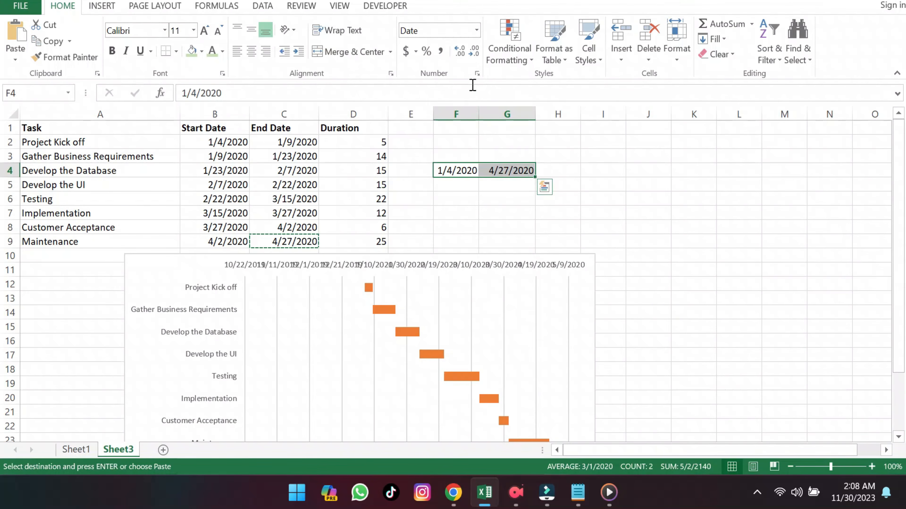
{"action": "left_click", "coordinate": [477, 74]}
{"action": "left_click", "coordinate": [475, 74]}
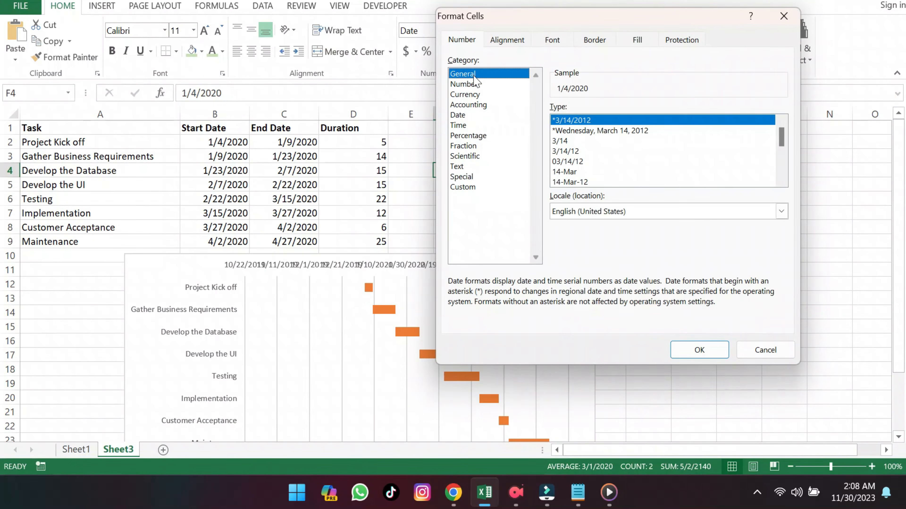
{"action": "left_click", "coordinate": [713, 353]}
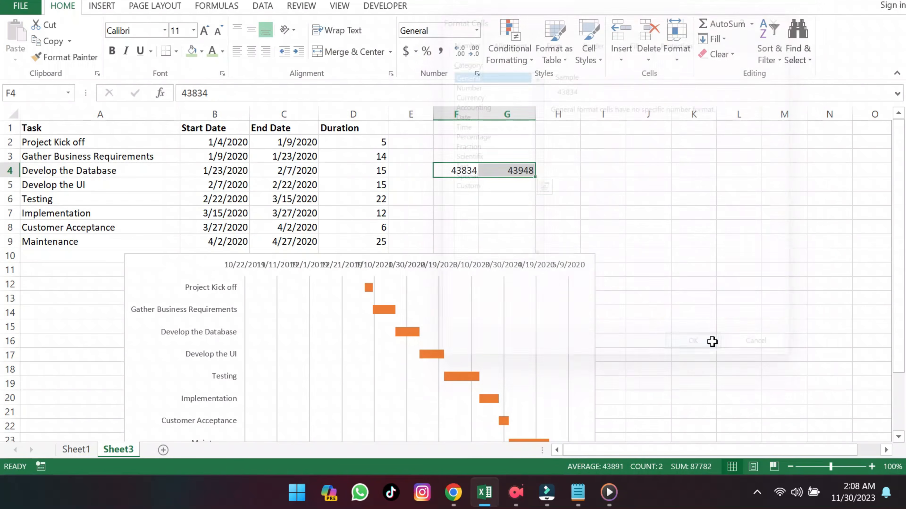
{"action": "left_click", "coordinate": [466, 189]}
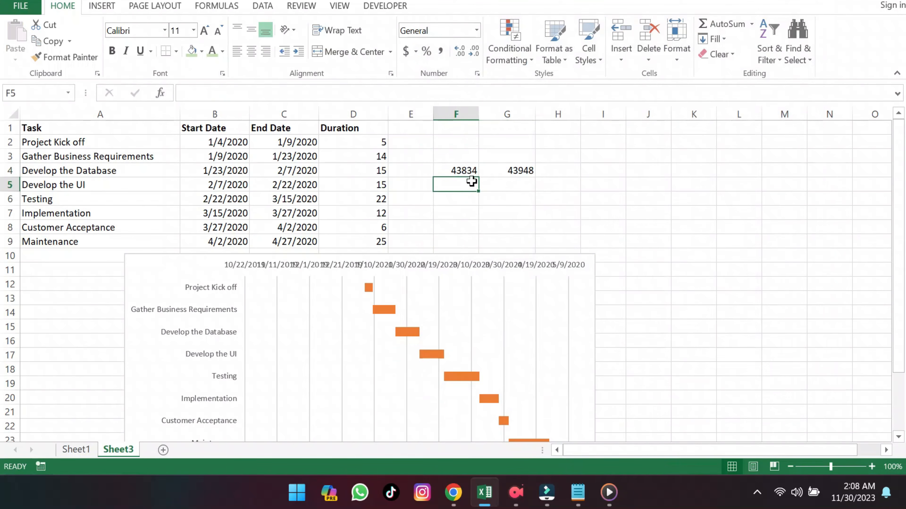
{"action": "left_click", "coordinate": [521, 183]}
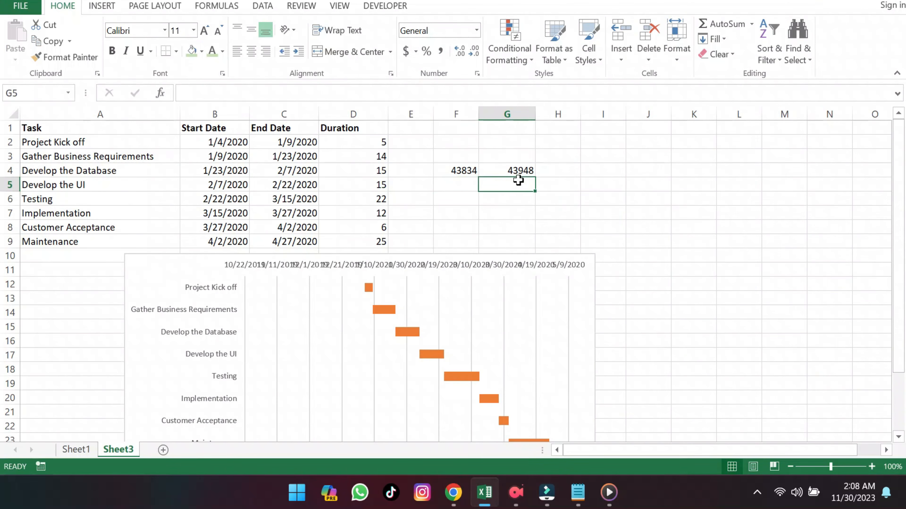
Set the chart's date axis bounds to a minimum of 43834 and a maximum of 43948, and close the formatting options.
{"action": "left_click", "coordinate": [528, 271]}
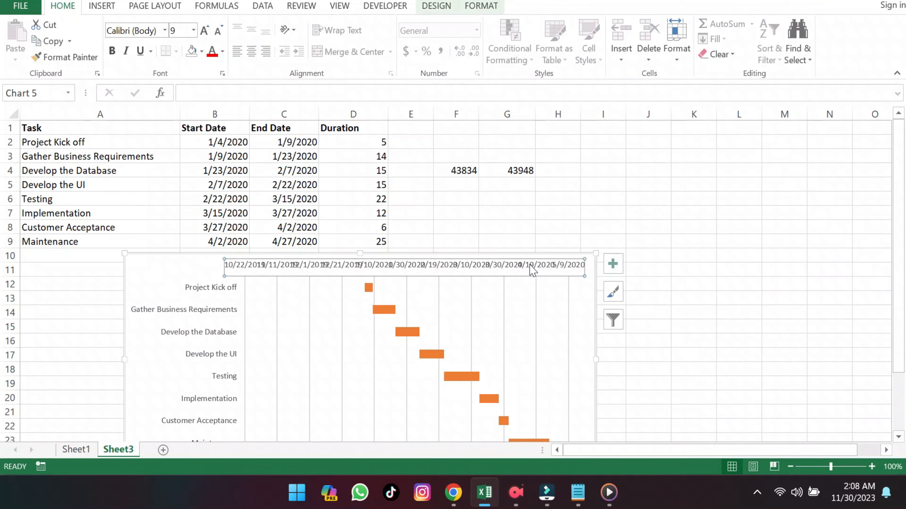
{"action": "left_click", "coordinate": [613, 269]}
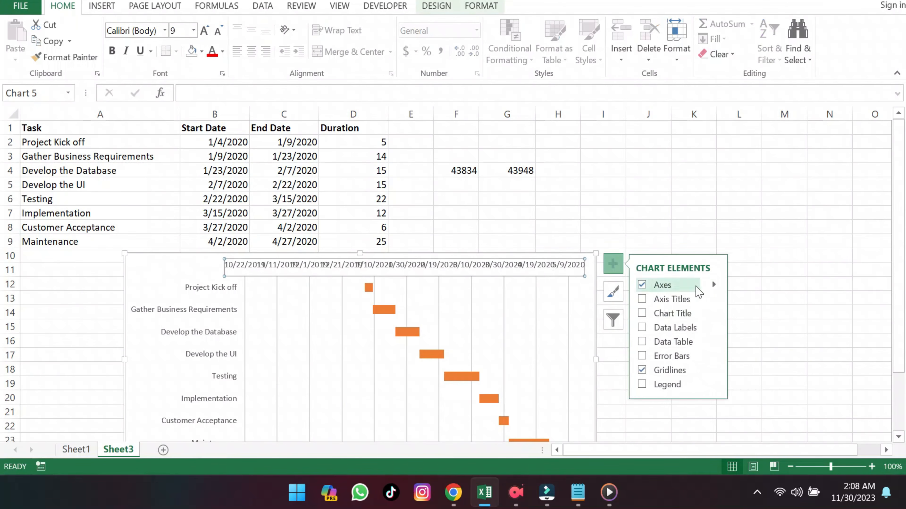
{"action": "left_click", "coordinate": [715, 285]}
{"action": "left_click", "coordinate": [771, 318]}
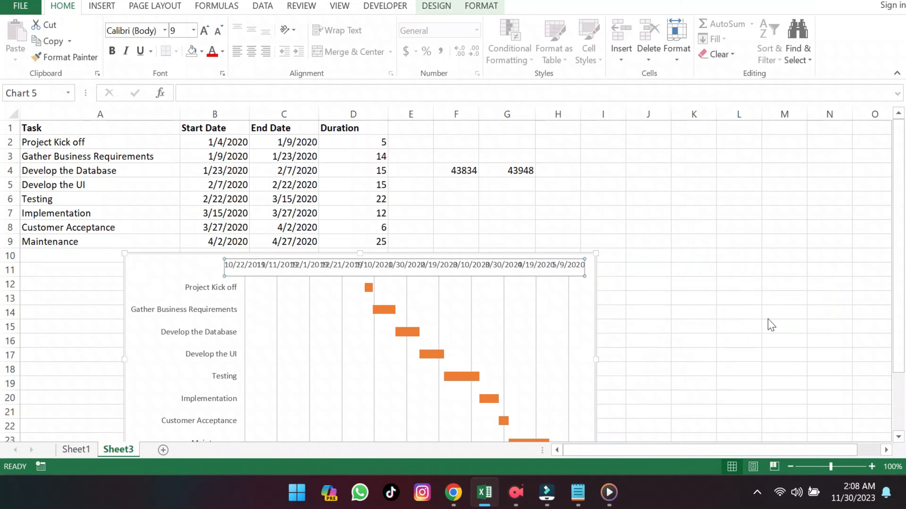
{"action": "triple_click", "coordinate": [825, 227]}
{"action": "type", "text": "43834"}
{"action": "left_click_drag", "start_coordinate": [833, 246], "coordinate": [789, 247]}
{"action": "key", "text": "BackSpace"}
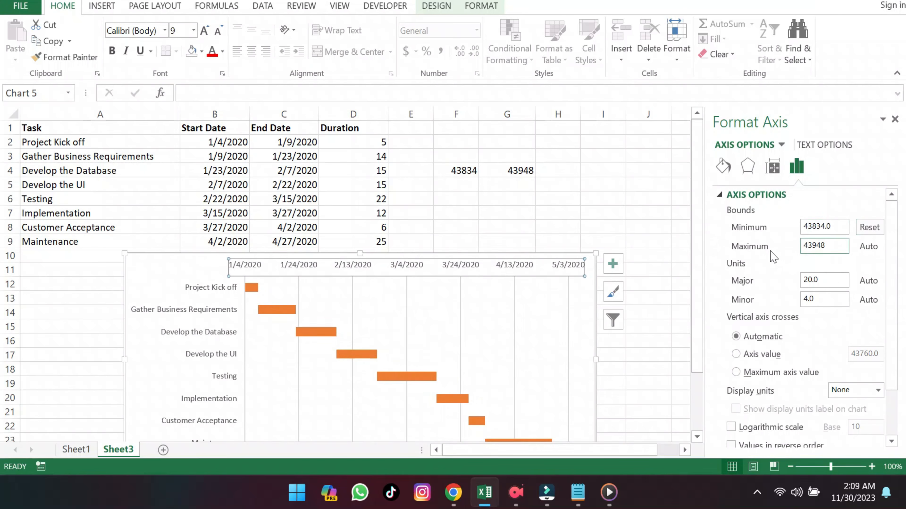
{"action": "left_click", "coordinate": [631, 184]}
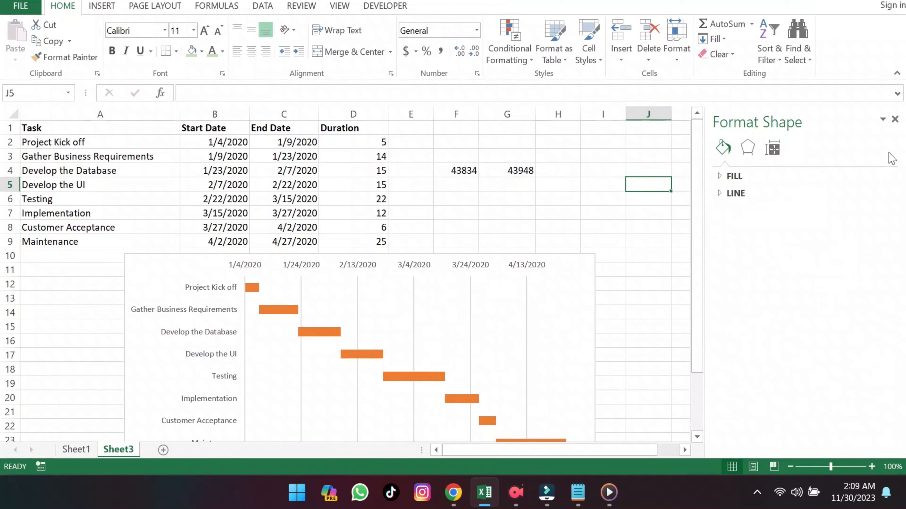
{"action": "left_click", "coordinate": [894, 119]}
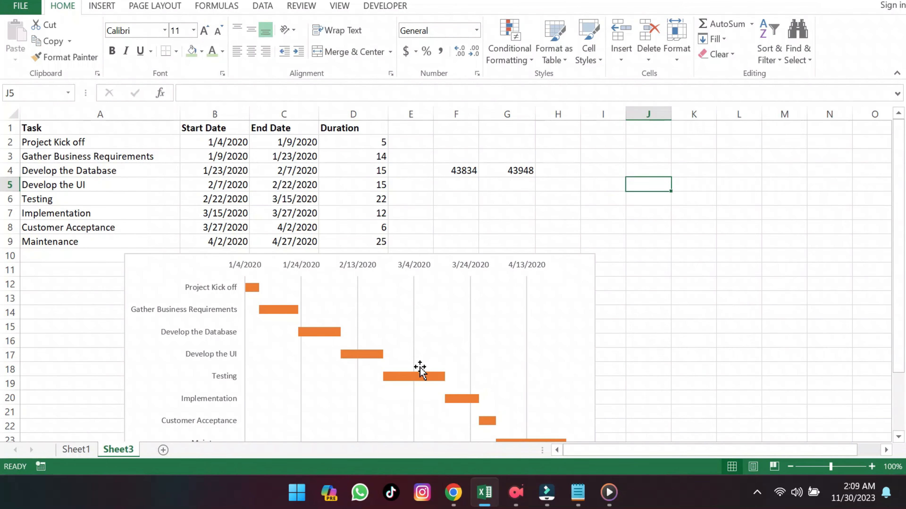